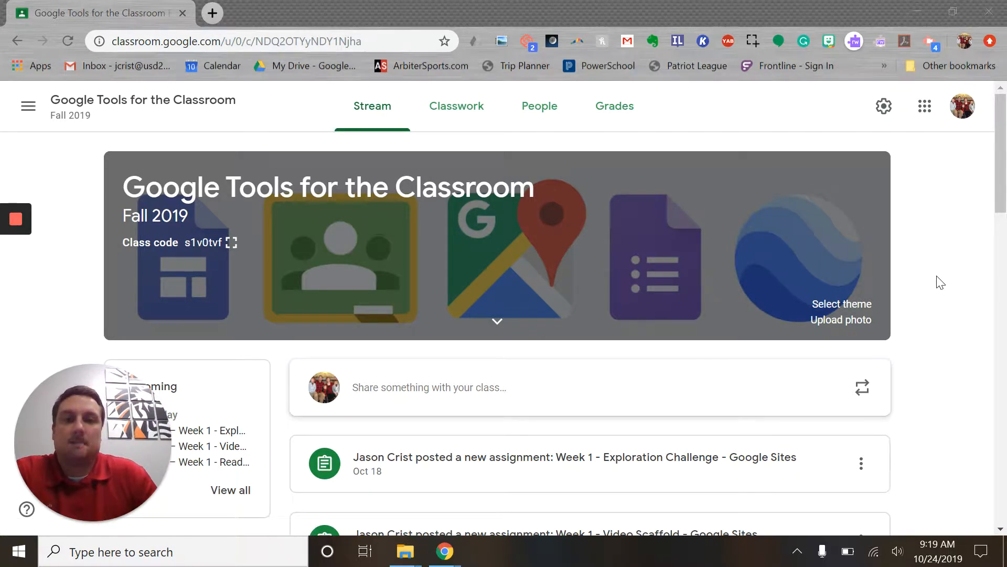
Open the Week 1 - Reading Assignment post from the class stream
scroll(940, 282, "down", 1)
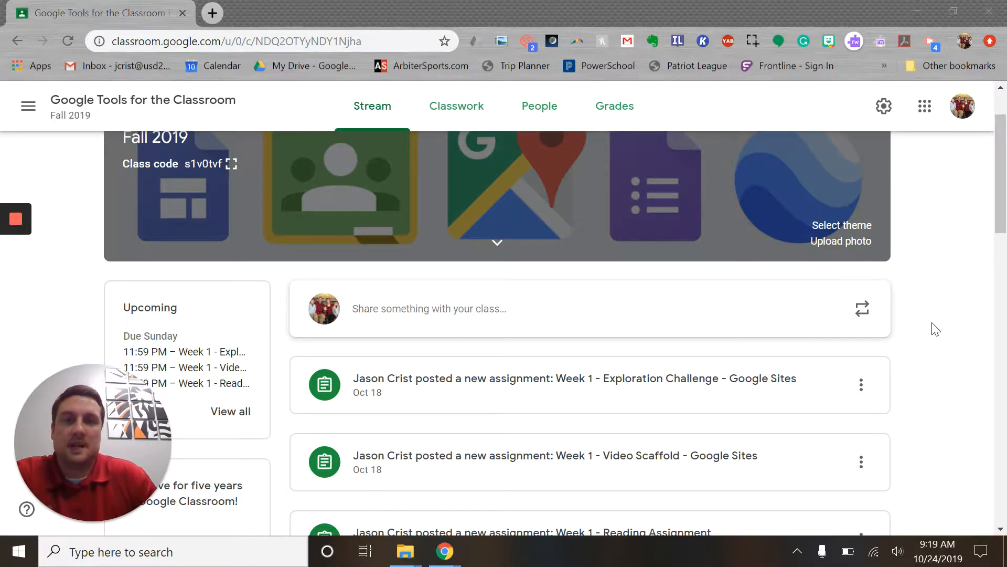
scroll(939, 320, "up", 2)
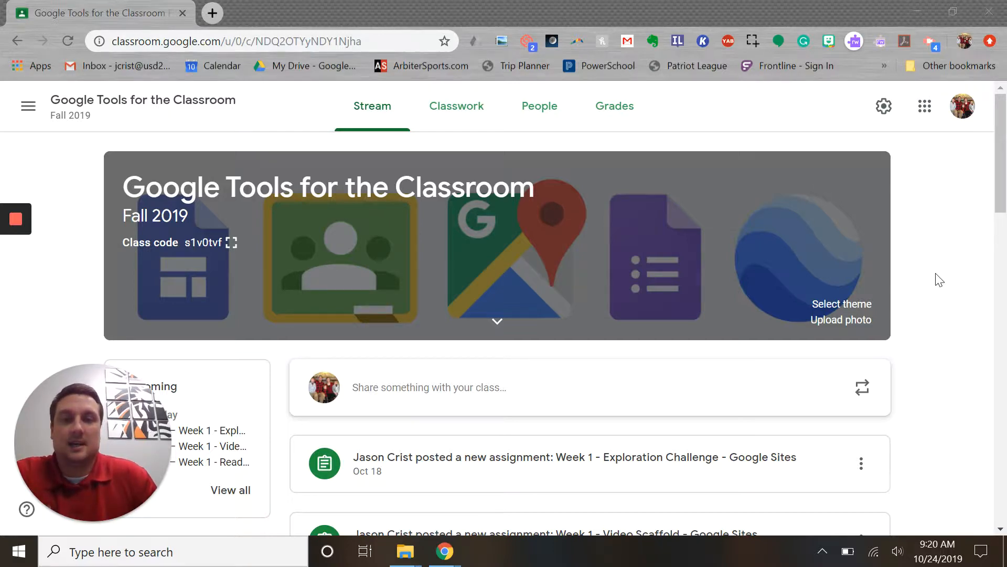
scroll(435, 432, "down", 2)
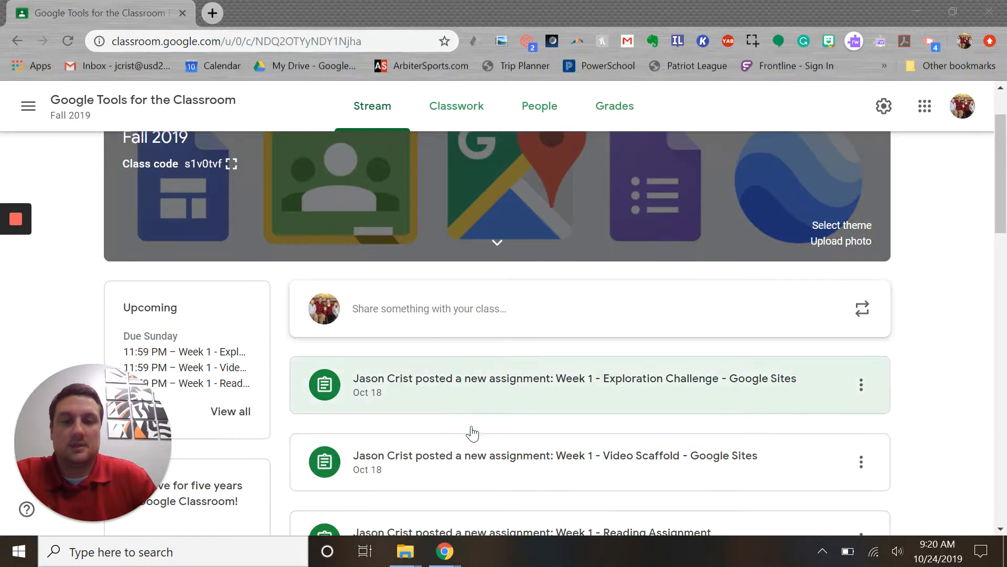
scroll(475, 393, "down", 2)
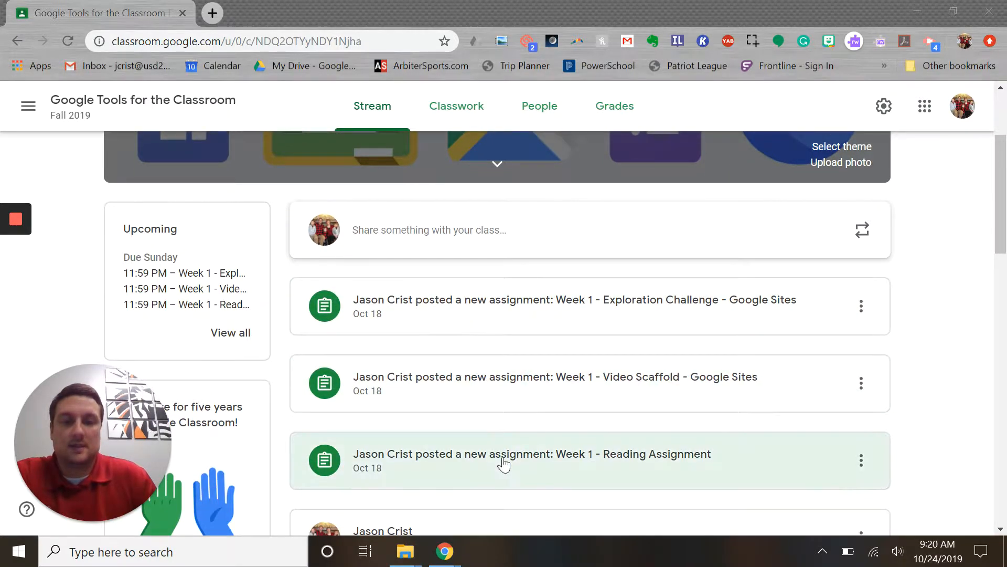
left_click(544, 460)
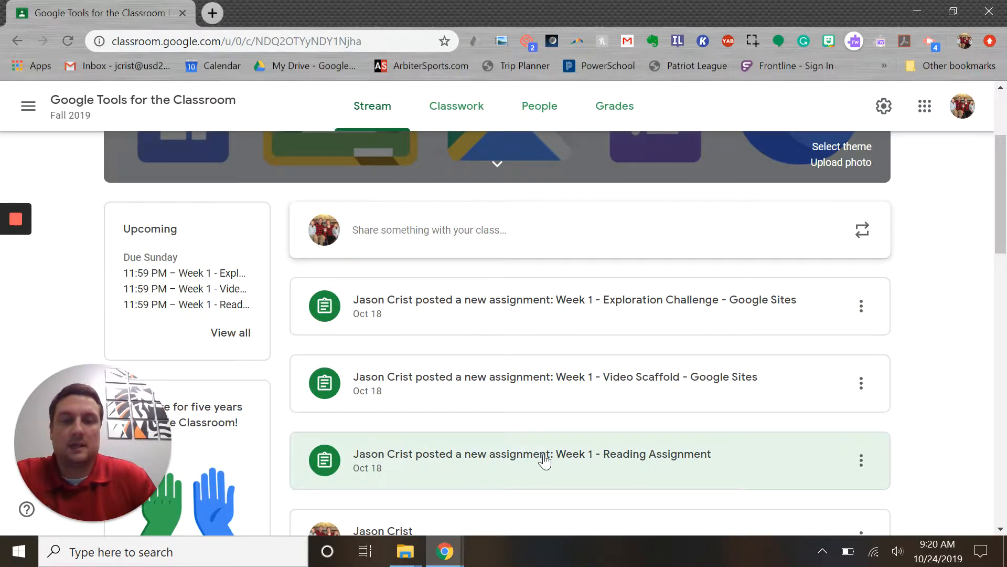
Scroll through the assignment's student work list and submission cards to review each student's status
scroll(724, 255, "down", 2)
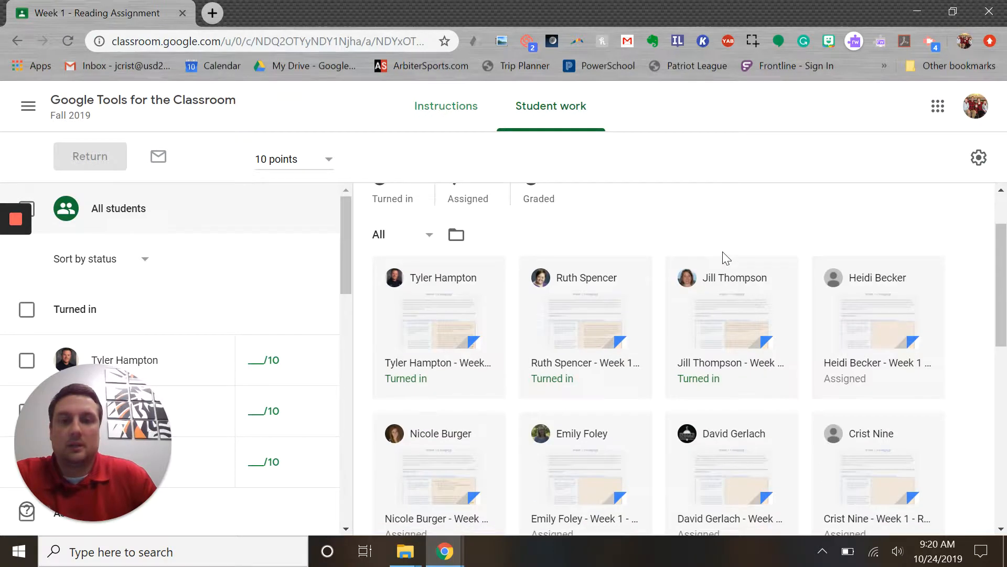
scroll(723, 255, "up", 2)
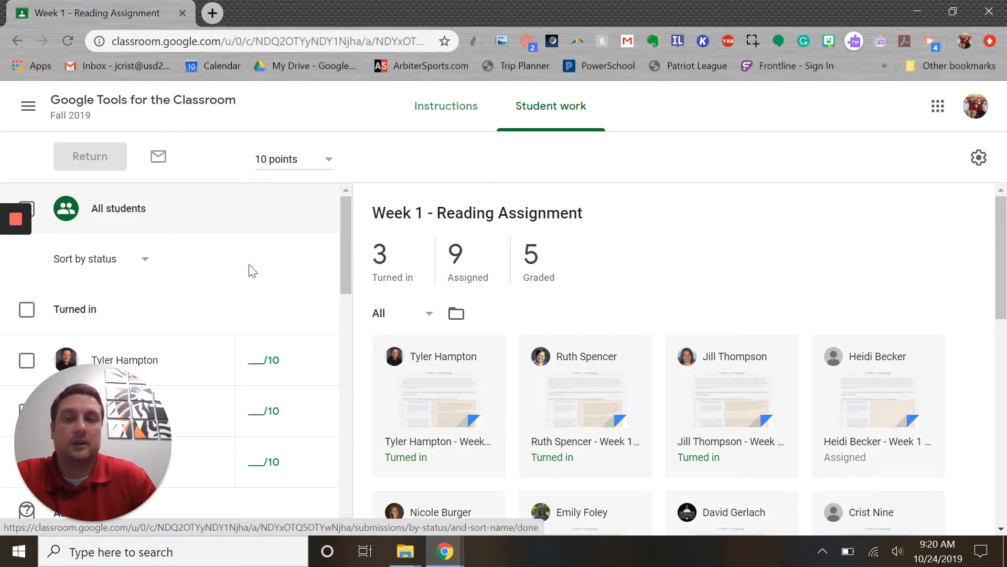
scroll(232, 267, "down", 1)
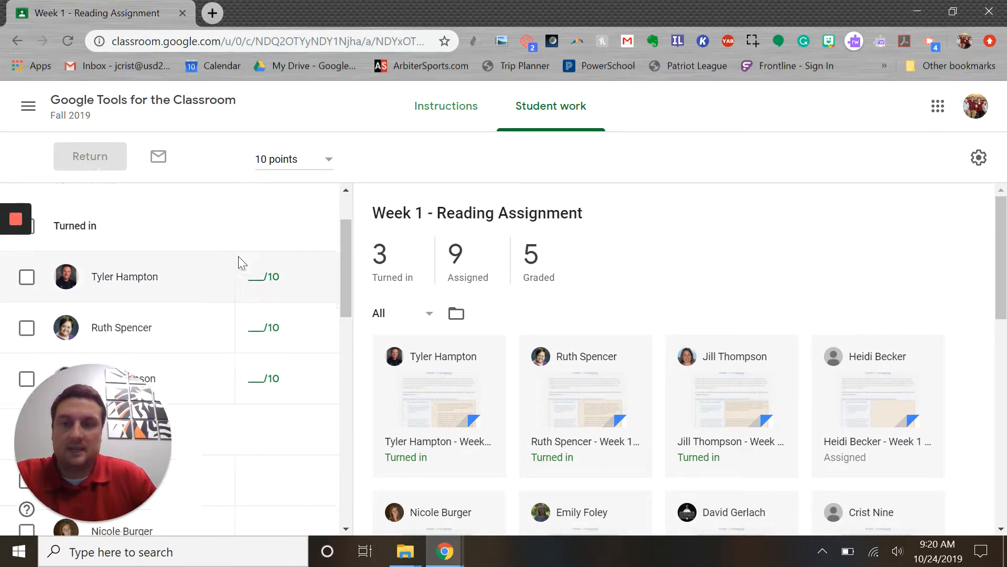
scroll(236, 264, "down", 1)
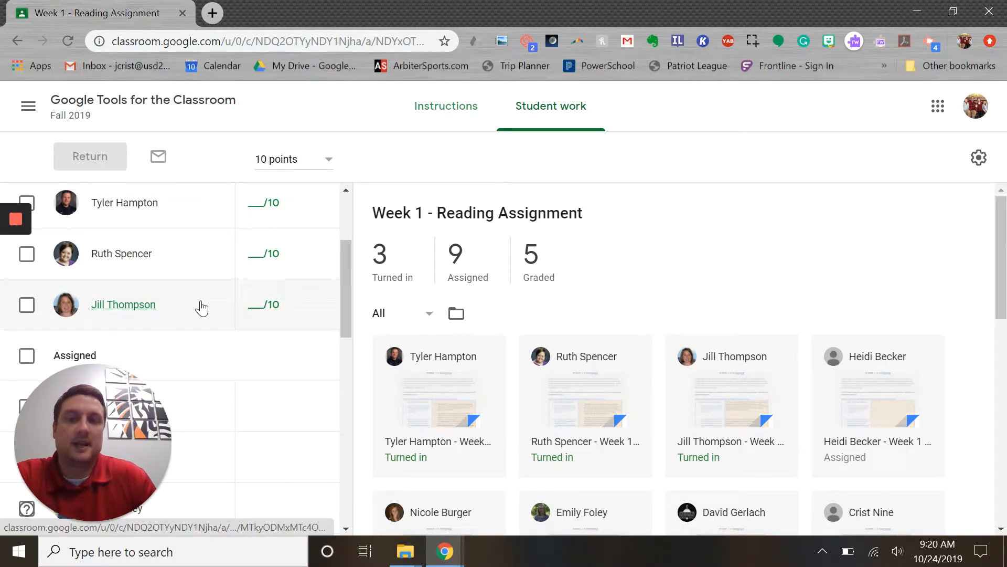
scroll(203, 315, "down", 8)
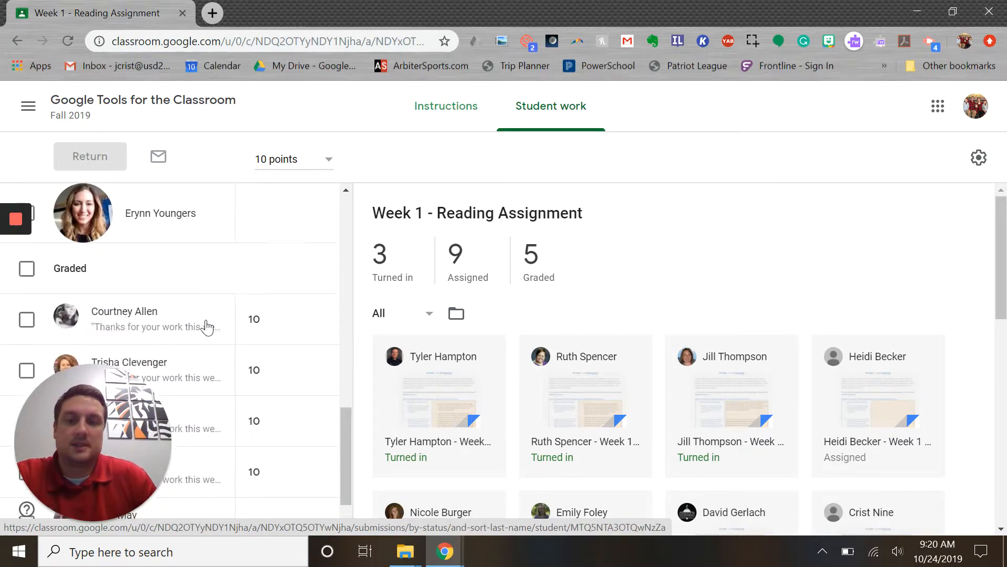
scroll(207, 326, "up", 10)
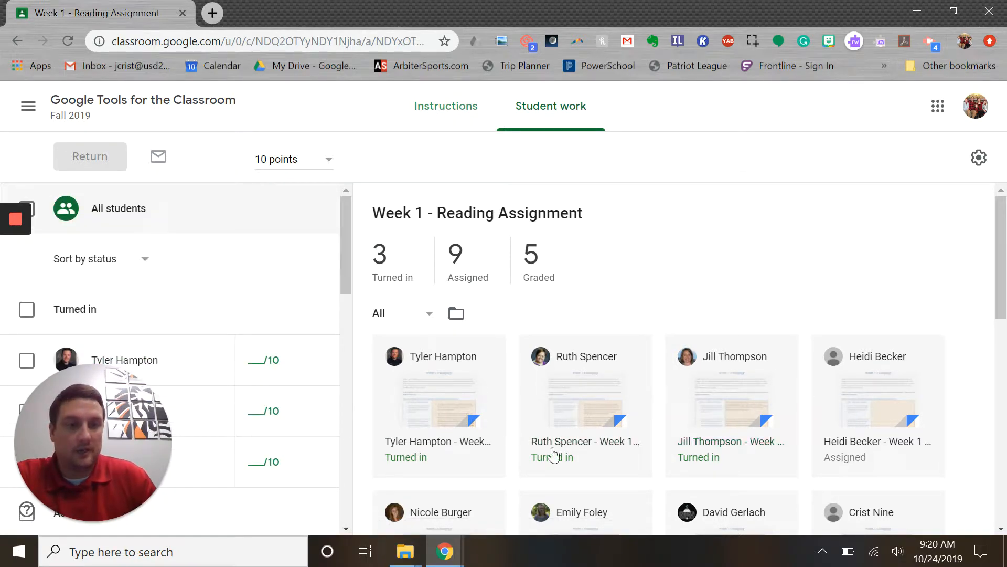
scroll(735, 315, "down", 6)
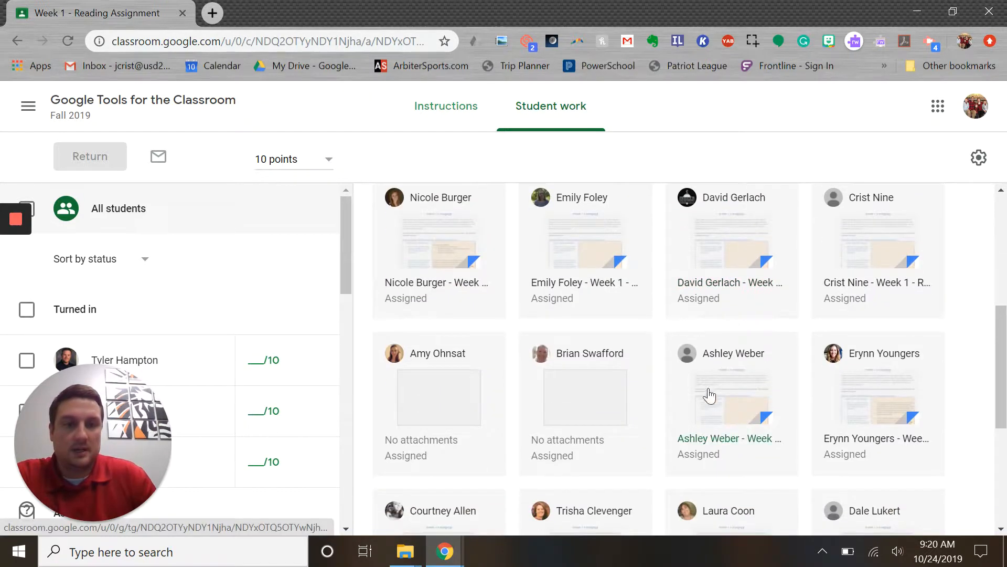
scroll(709, 395, "up", 6)
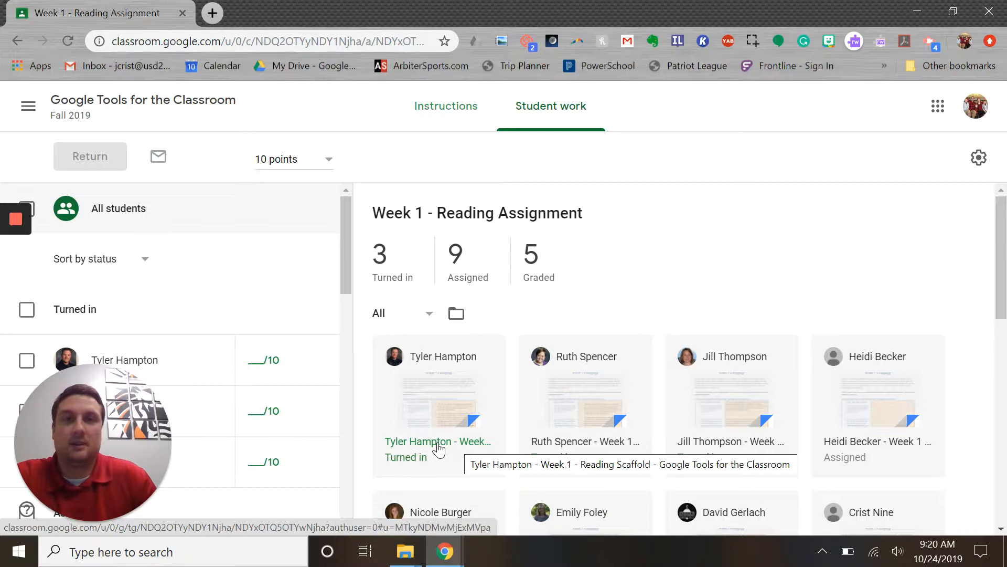
left_click(437, 445)
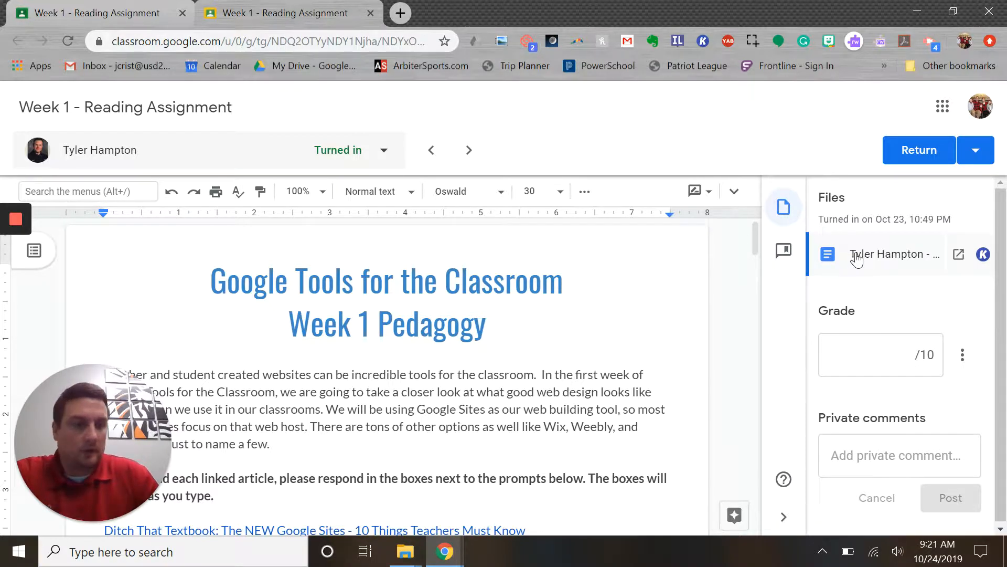
scroll(898, 362, "down", 1)
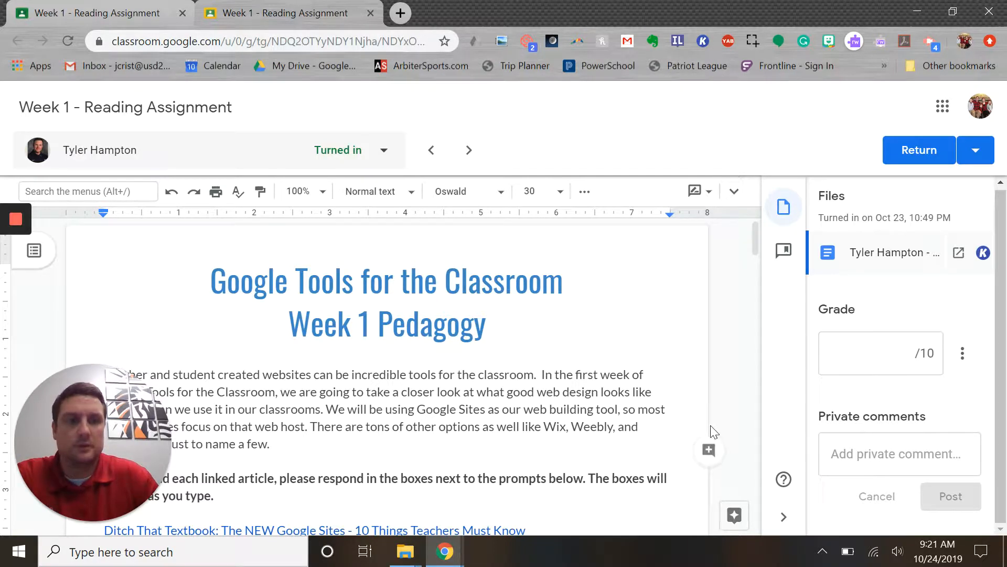
scroll(515, 338, "down", 3)
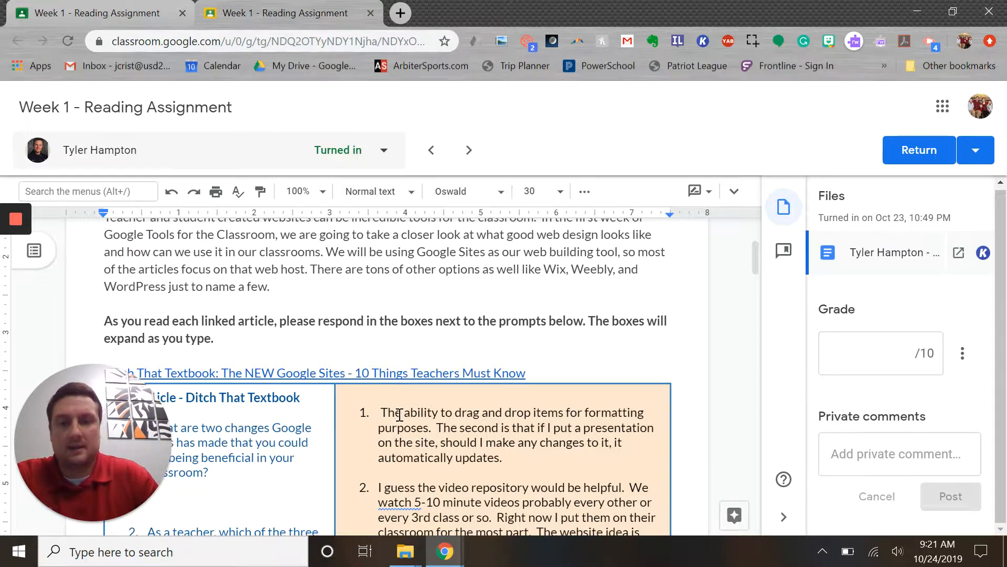
Select the sentence "The ability to drag and drop items for formatting purposes." and start a comment on it
left_click_drag(382, 412, 429, 424)
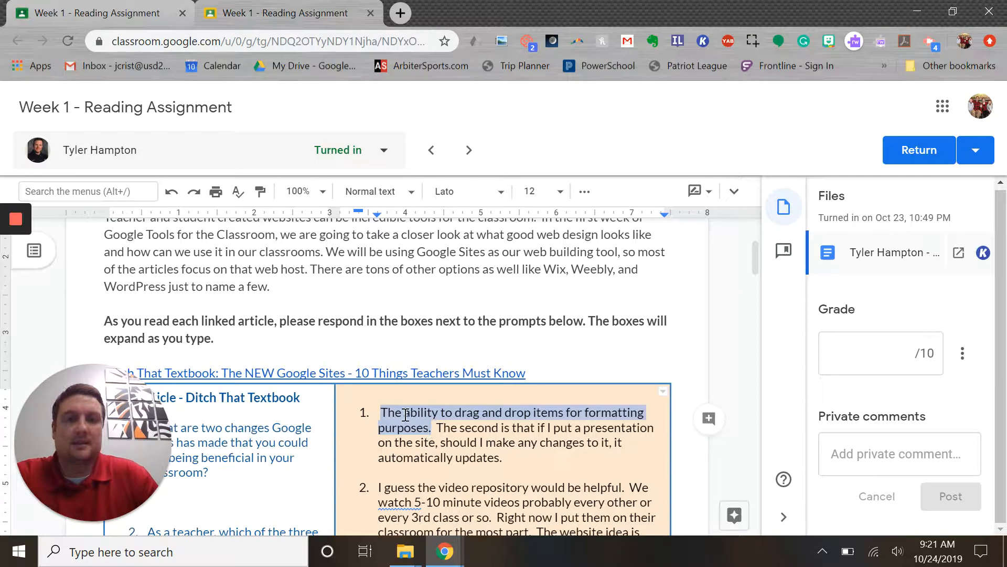
left_click(709, 420)
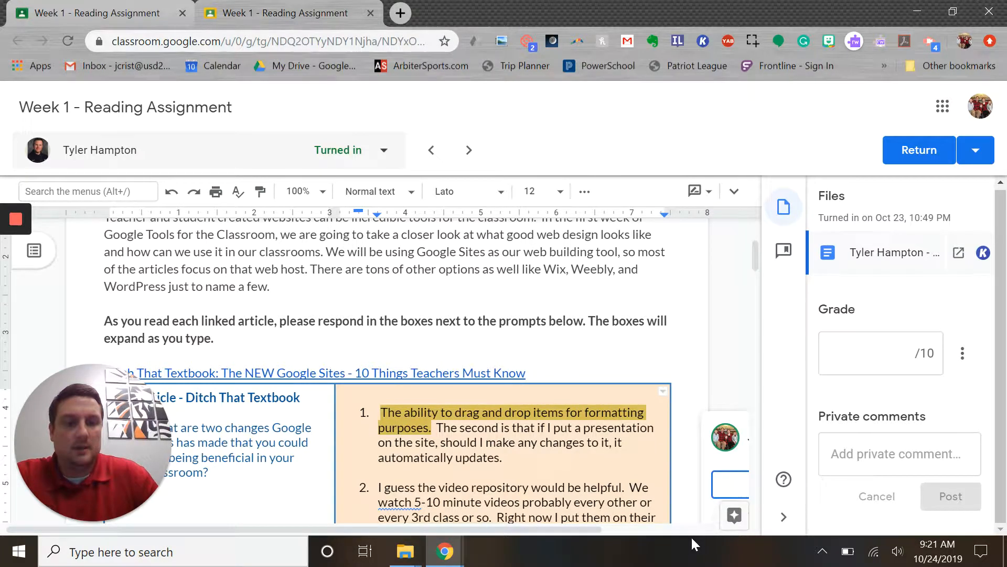
left_click_drag(577, 529, 674, 526)
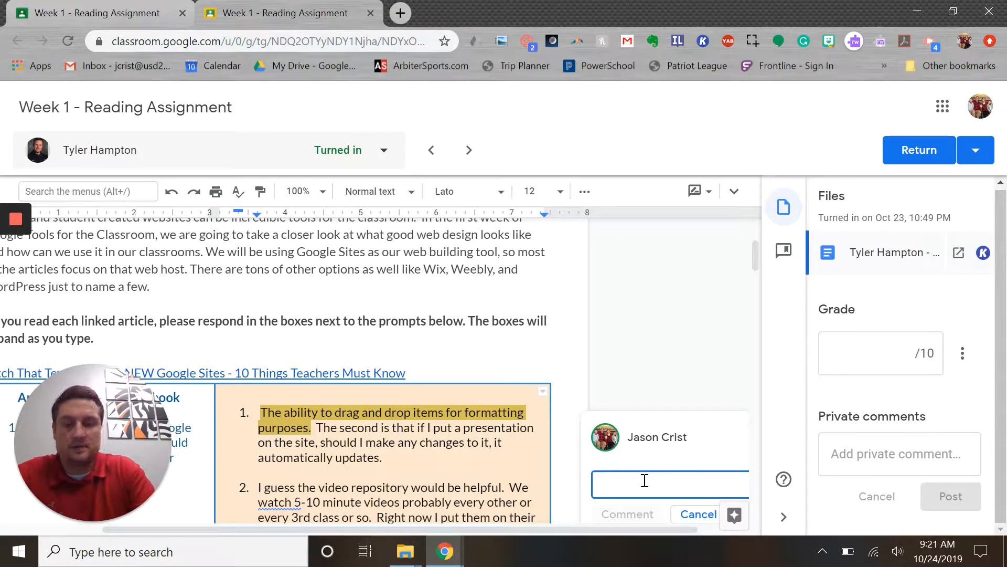
Draft the comment "This is my favorite feature too!" and erase it again
type("E")
key("BackSpace")
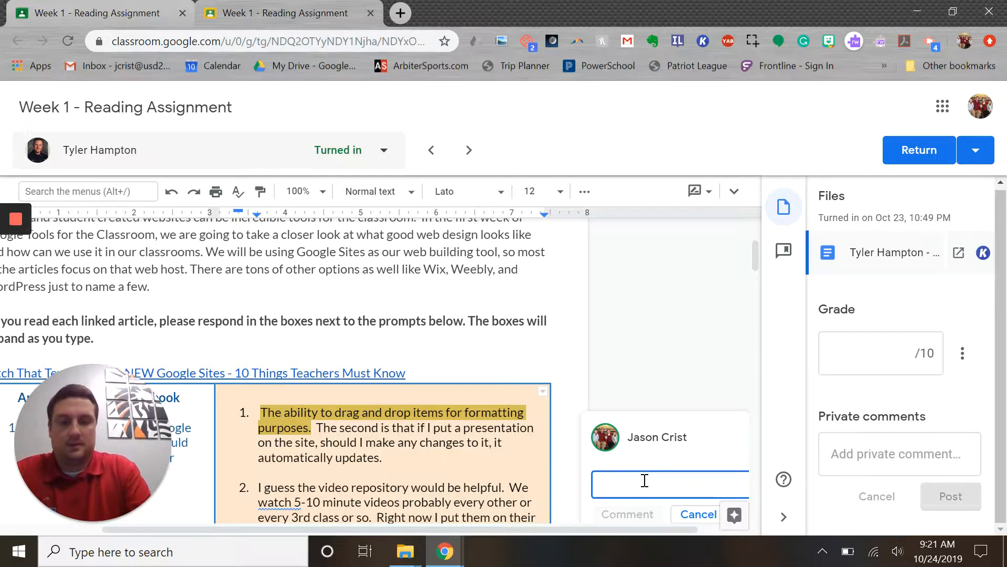
type("This ")
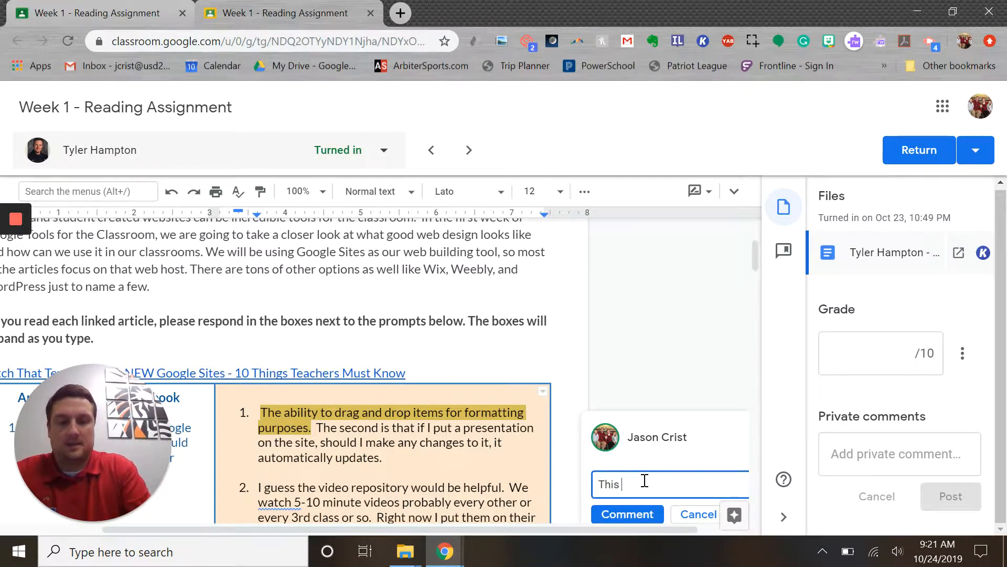
type("is my favorite f")
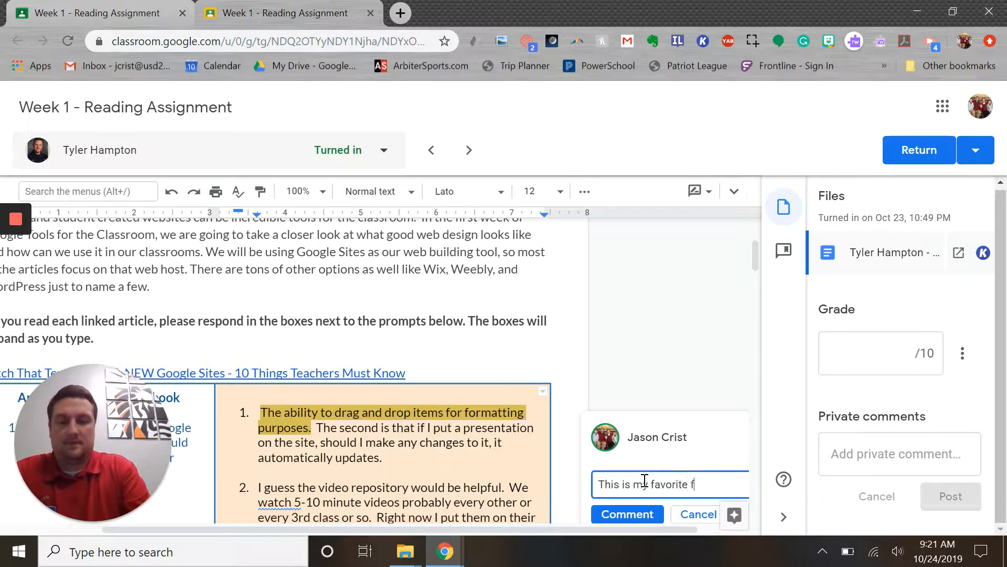
type("eature too!")
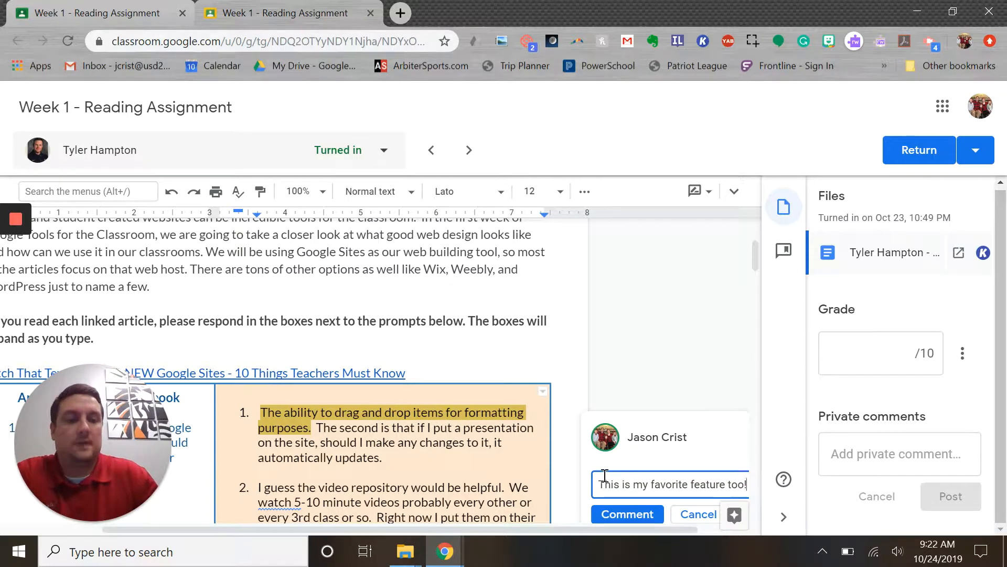
key("BackSpace")
key("BackSpace")
key("BackSpace")
key("BackSpace")
key("BackSpace")
key("BackSpace")
key("BackSpace")
key("BackSpace")
key("BackSpace")
key("BackSpace")
key("BackSpace")
key("BackSpace")
key("BackSpace")
key("BackSpace")
key("BackSpace")
key("BackSpace")
key("BackSpace")
key("BackSpace")
key("BackSpace")
key("BackSpace")
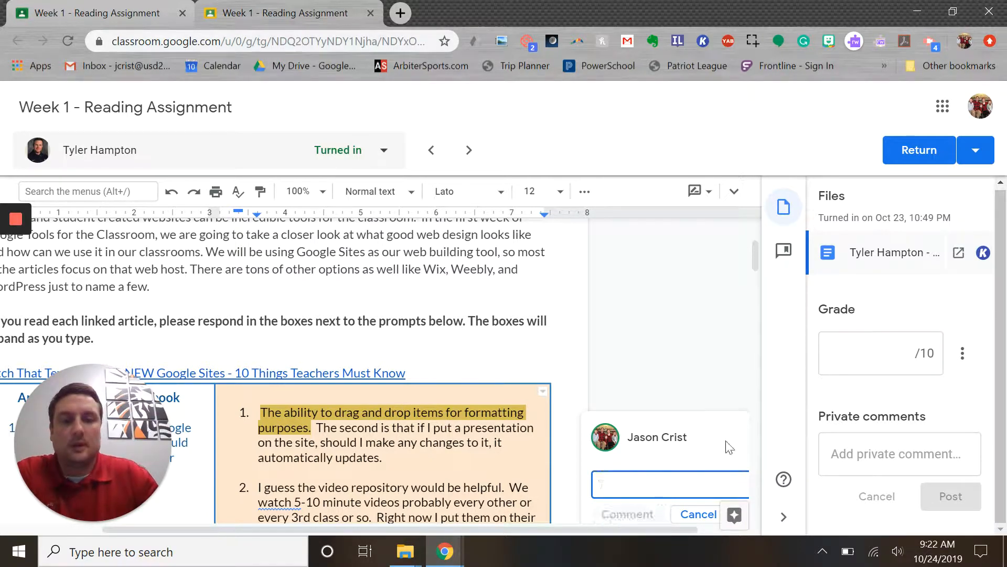
Open the comment bank and copy the "Excellent point!" entry to the clipboard
left_click(785, 252)
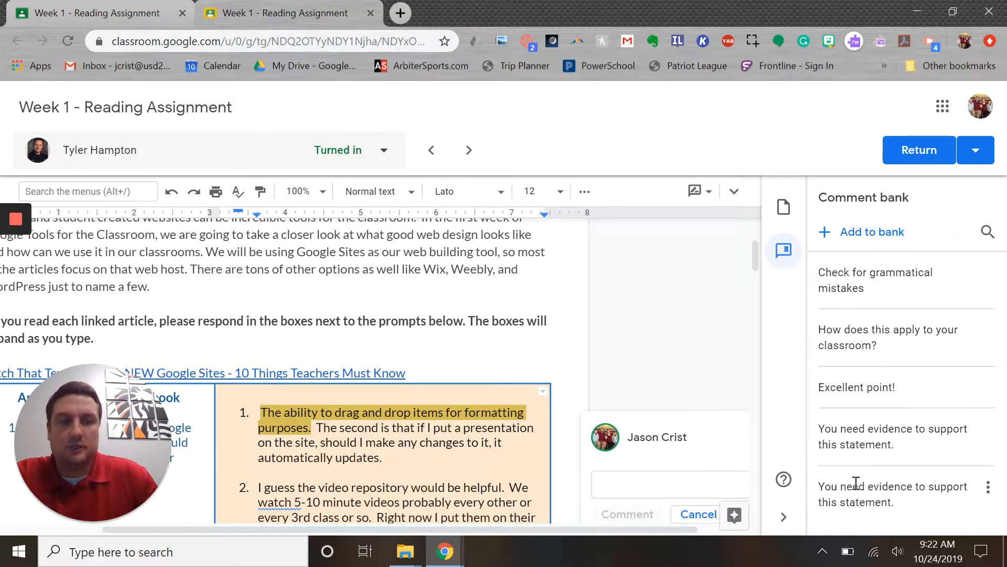
left_click(650, 481)
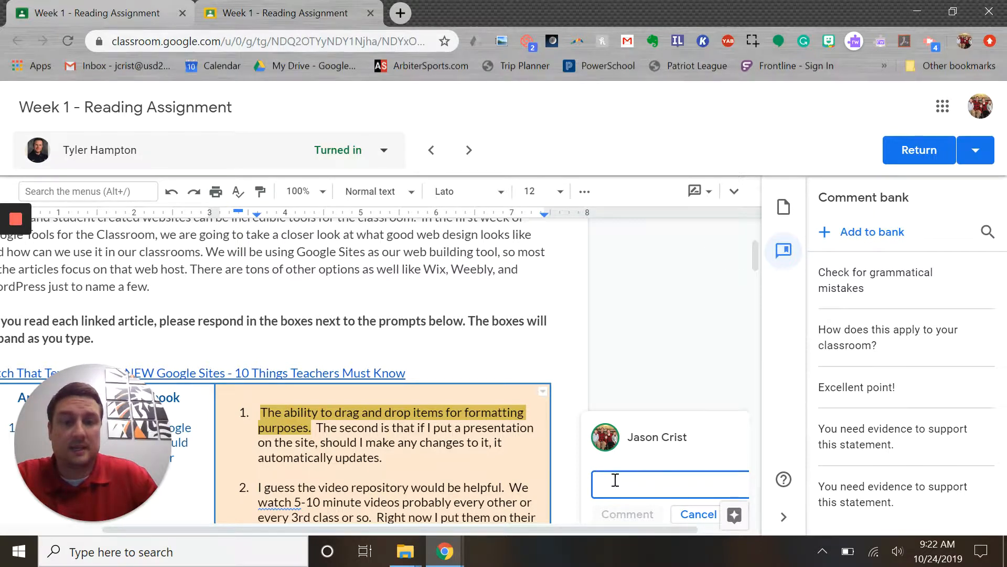
left_click(859, 389)
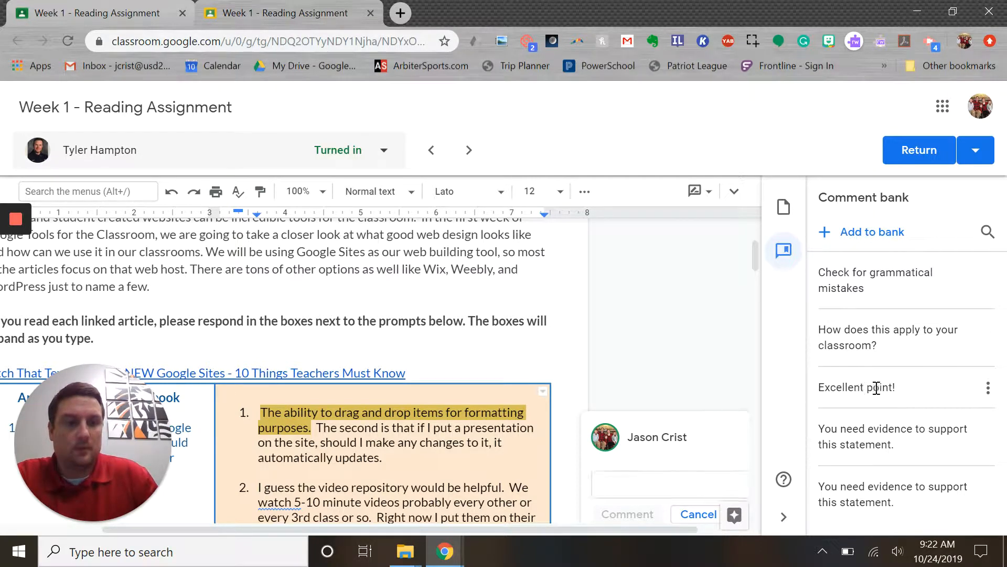
left_click(988, 388)
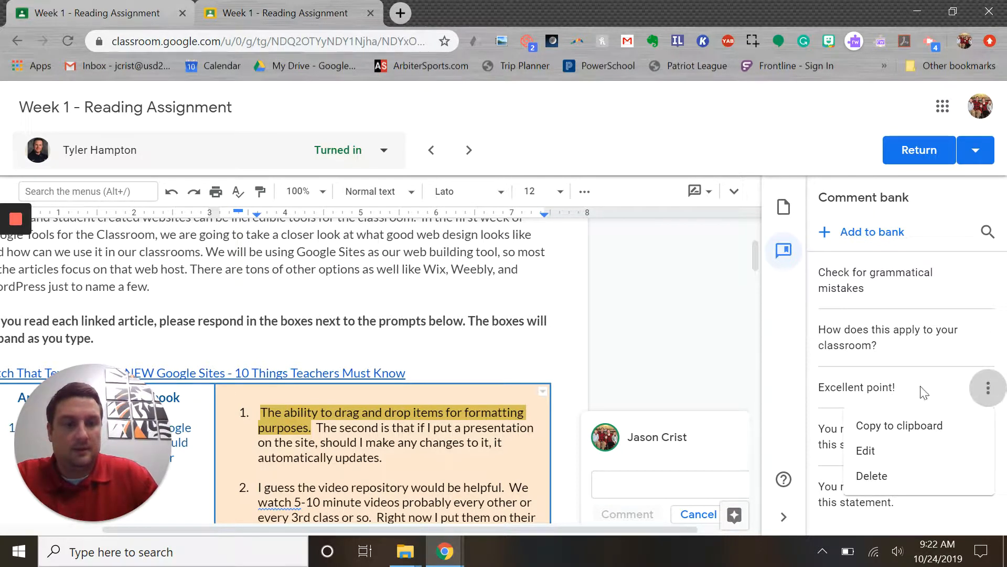
left_click(884, 386)
double_click(835, 388)
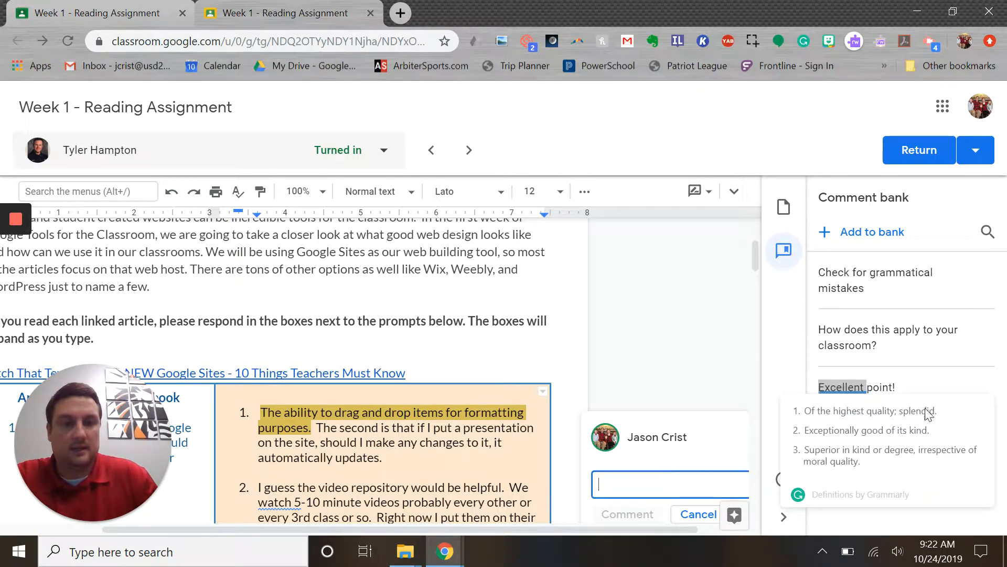
left_click(861, 382)
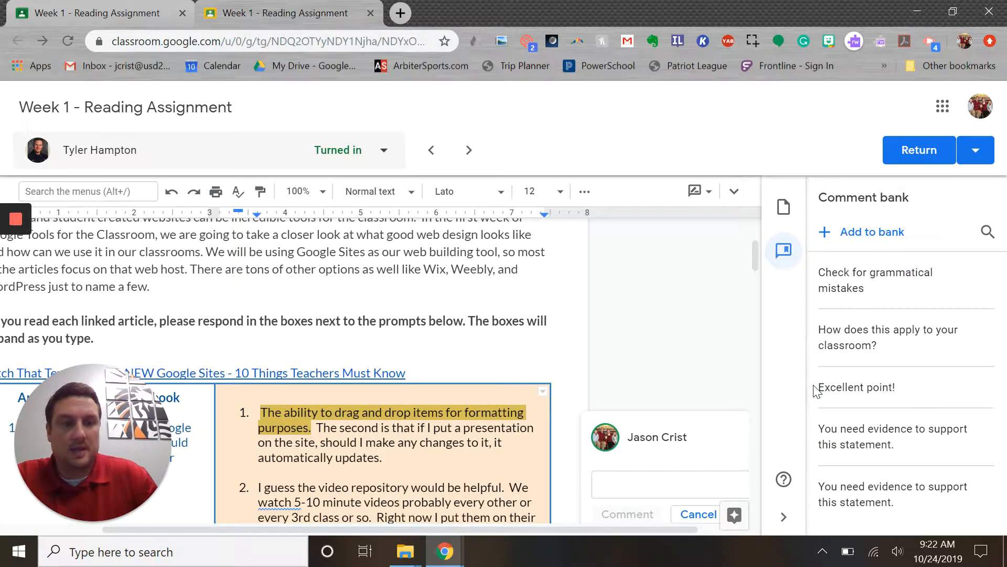
left_click_drag(814, 387, 897, 390)
left_click(988, 389)
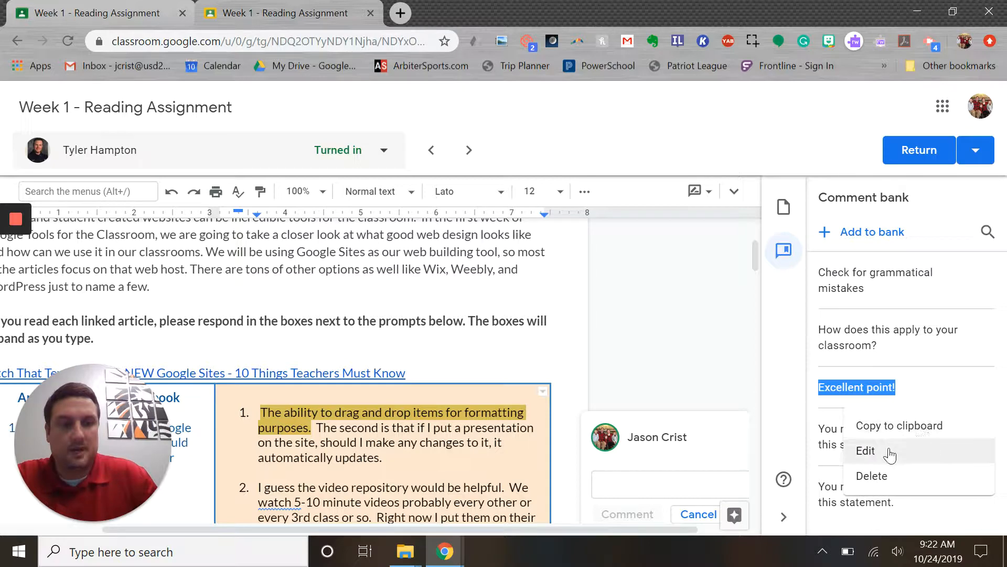
left_click(899, 426)
Insert the "Excellent point!" comment-bank entry into the comment with the # shortcut, then cancel the comment
left_click(657, 487)
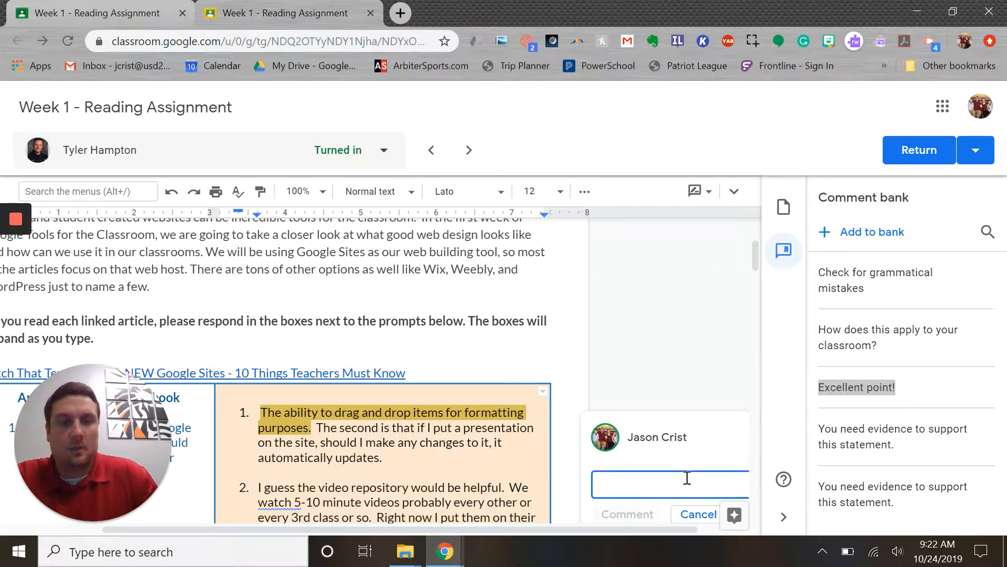
left_click(850, 321)
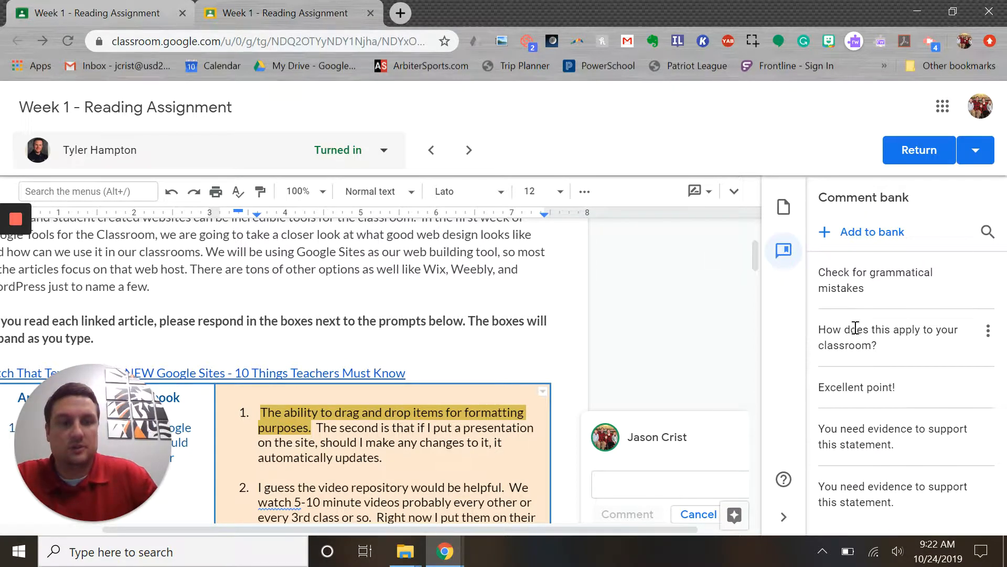
left_click(655, 483)
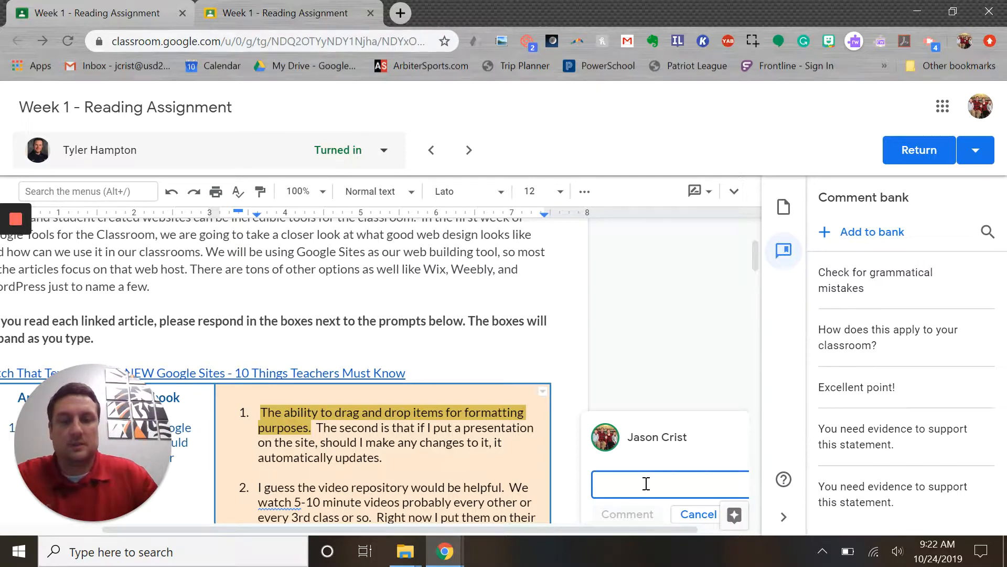
type("#")
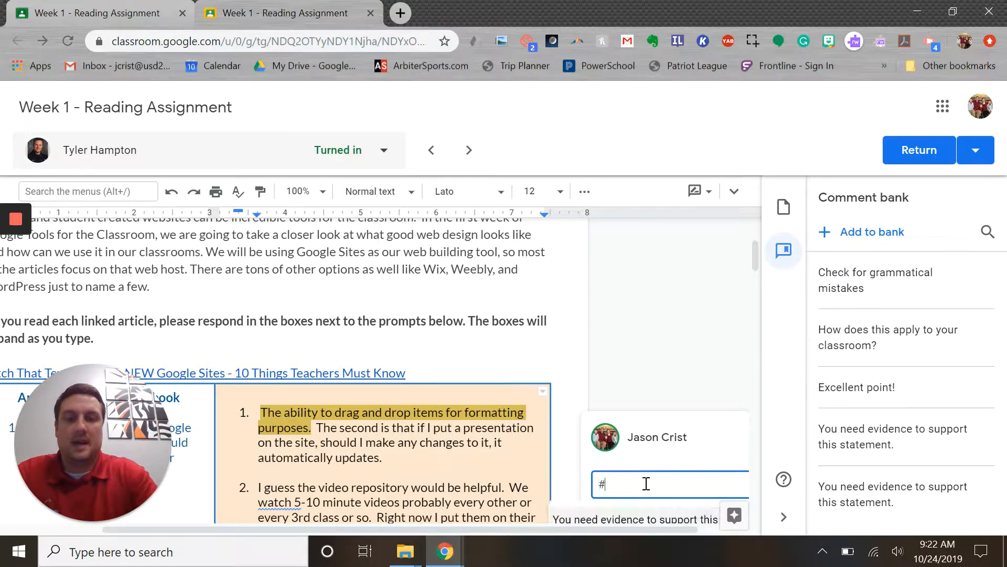
scroll(693, 443, "down", 3)
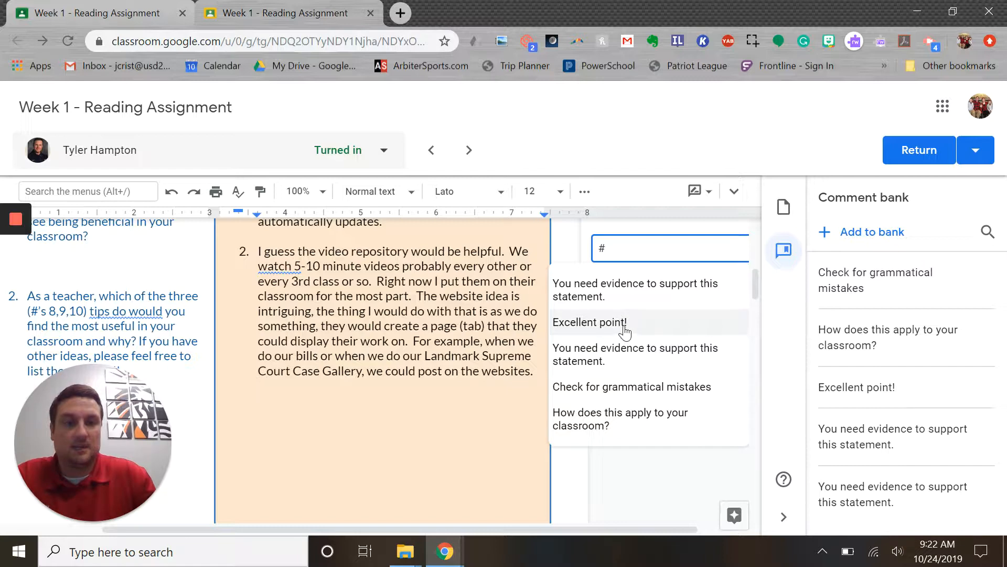
type("ex")
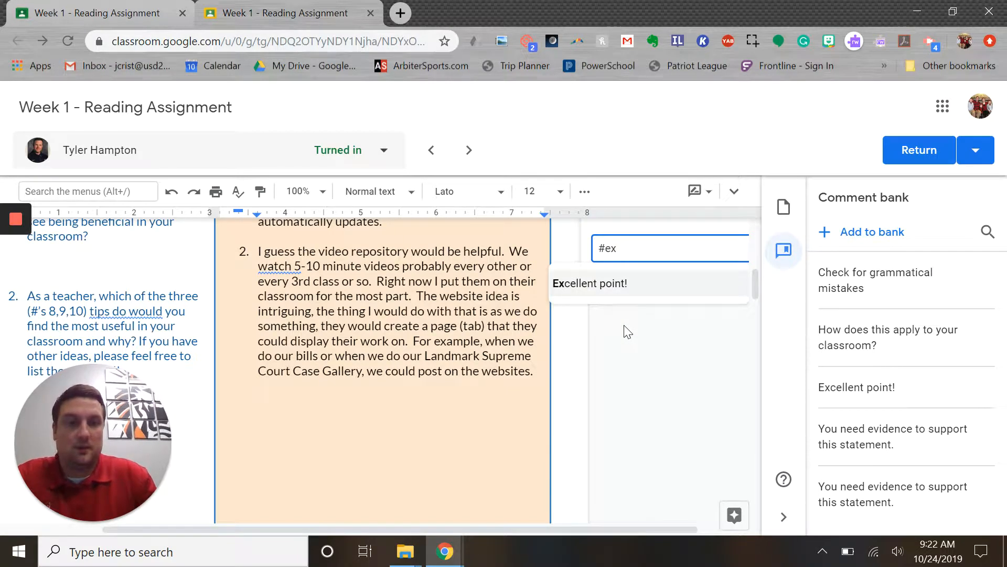
left_click(615, 300)
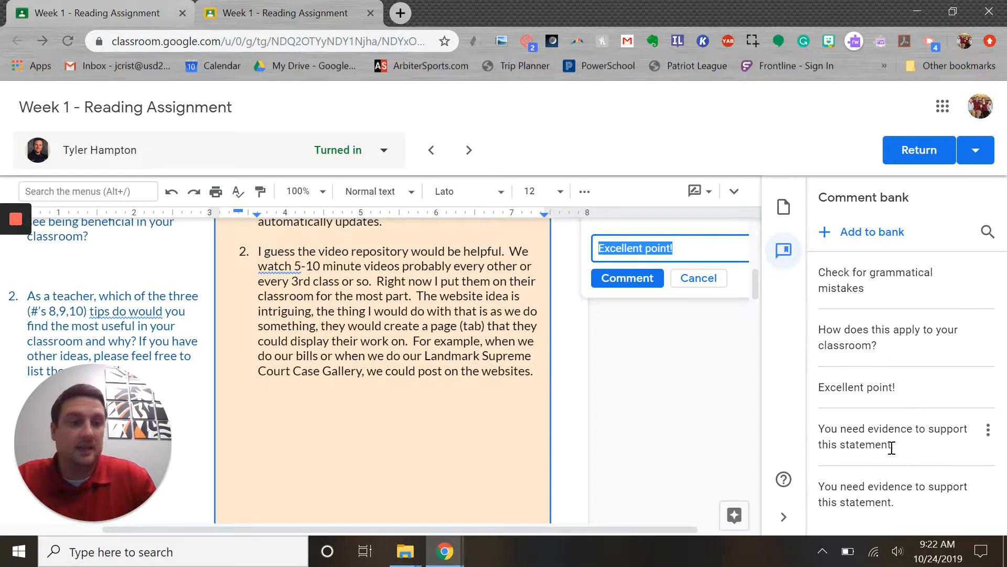
scroll(744, 448, "up", 1)
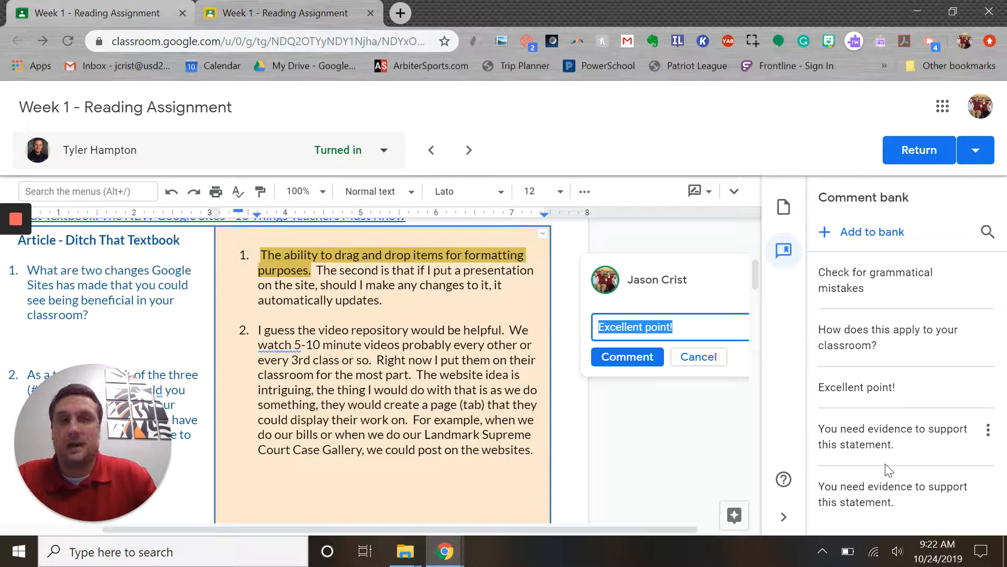
left_click(714, 362)
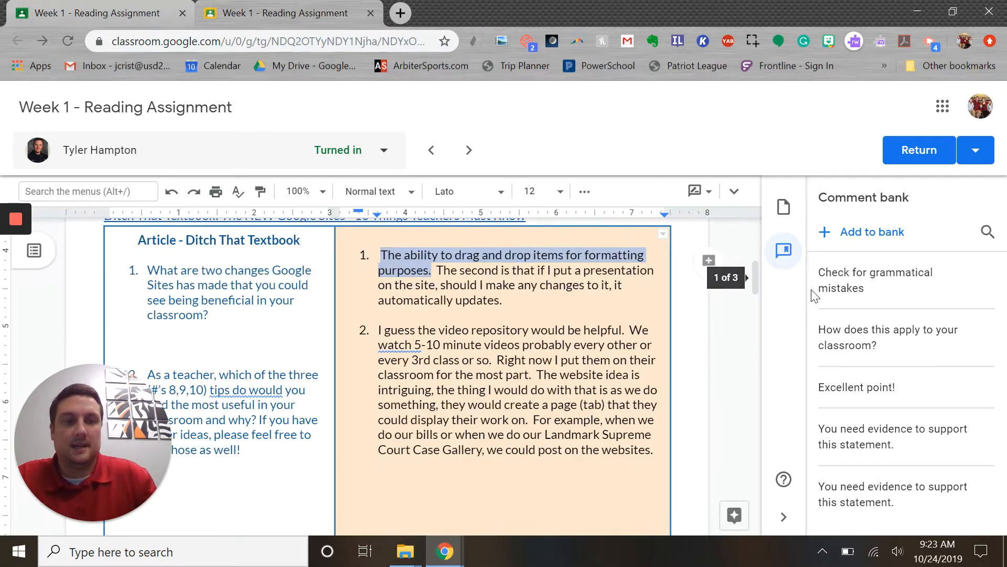
Open the submission's Files panel and place the cursor in the grade field out of 10
left_click(784, 208)
left_click(893, 361)
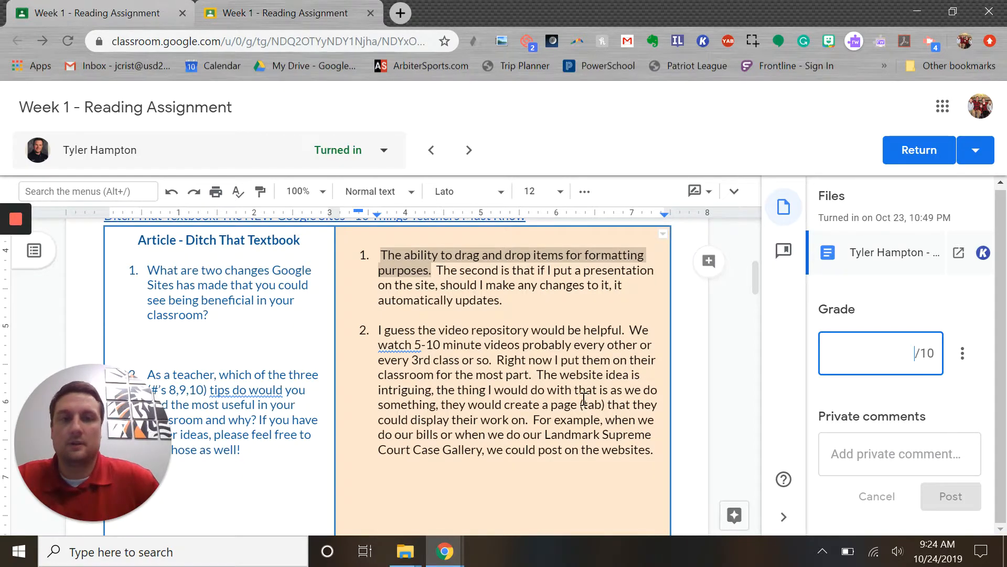
scroll(589, 400, "up", 6)
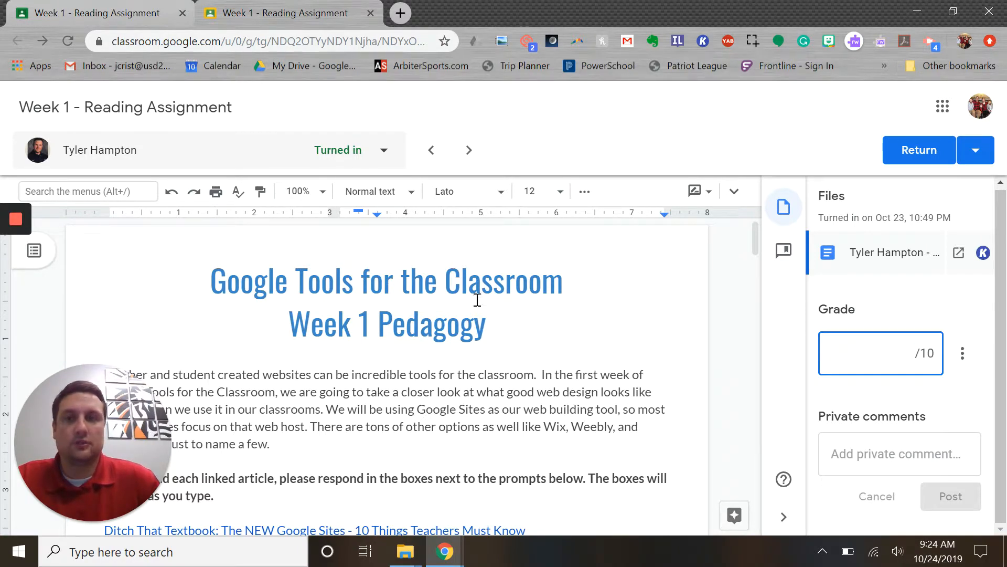
Review the course's Grades page in the classroom tab, then return to the grading tab
left_click(158, 20)
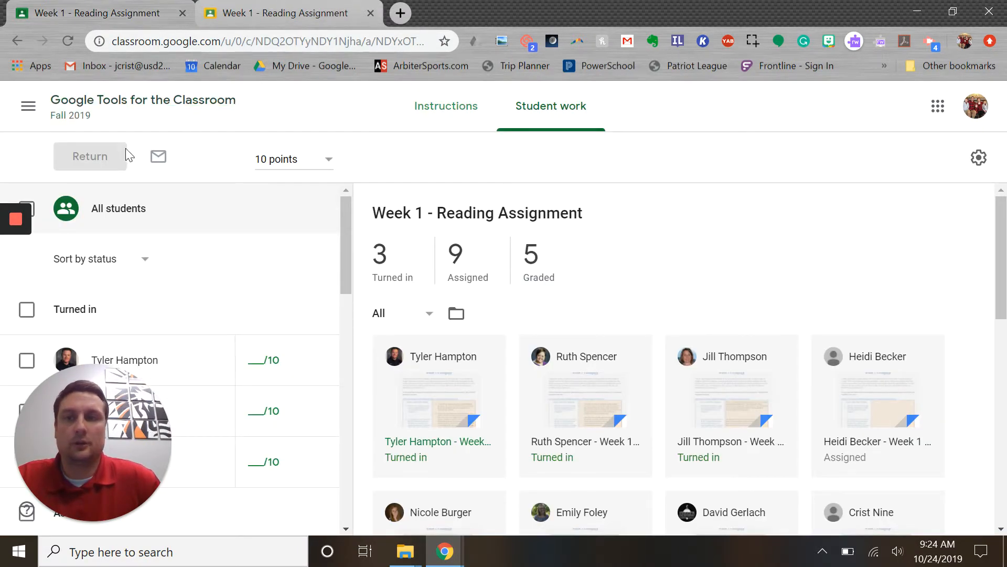
left_click(163, 106)
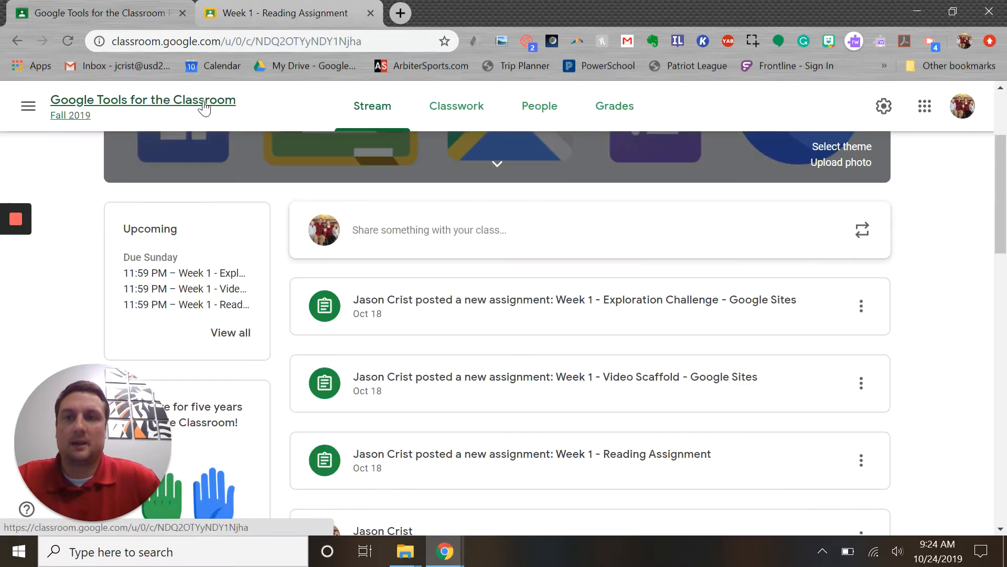
left_click(612, 114)
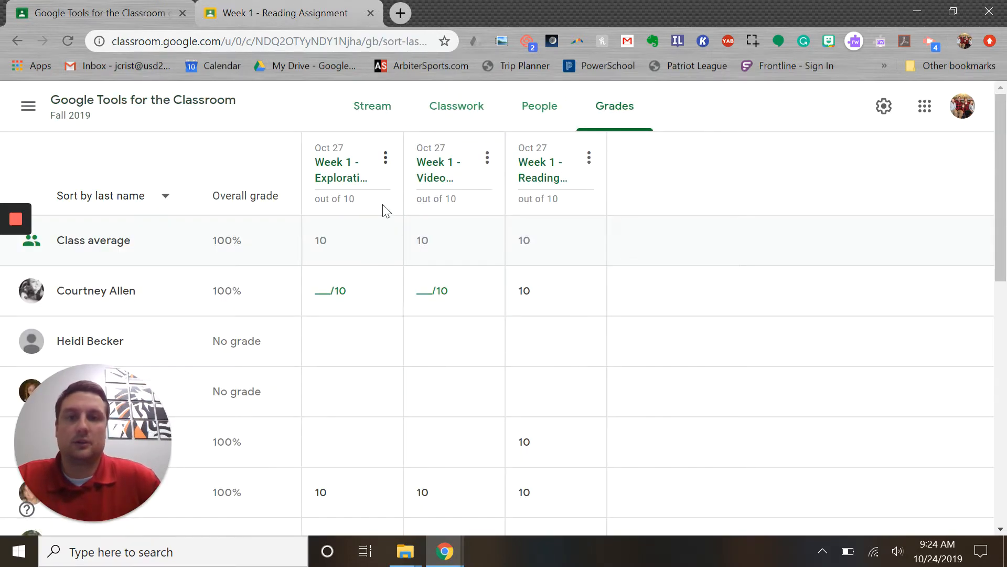
scroll(735, 310, "down", 1)
scroll(261, 249, "up", 1)
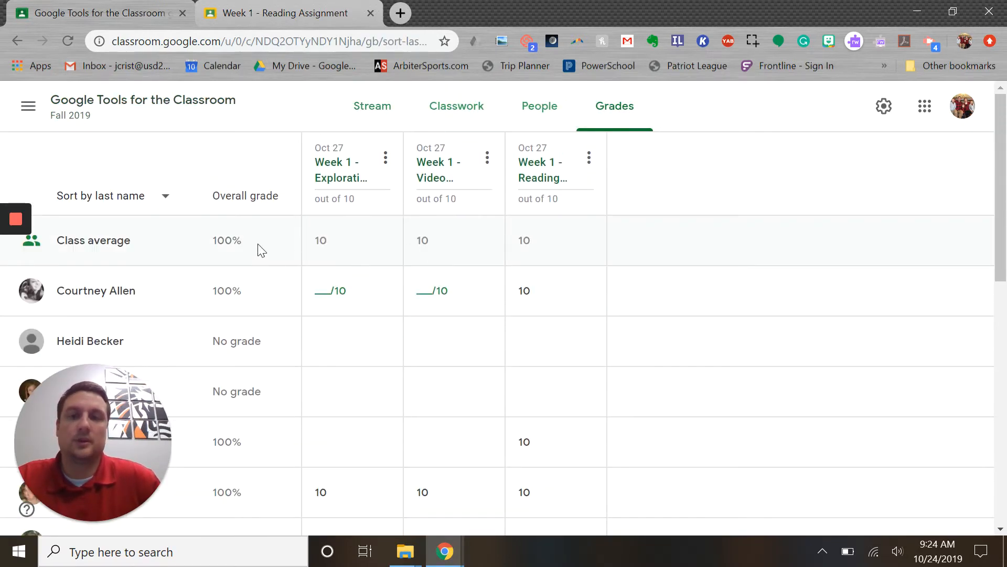
left_click(290, 17)
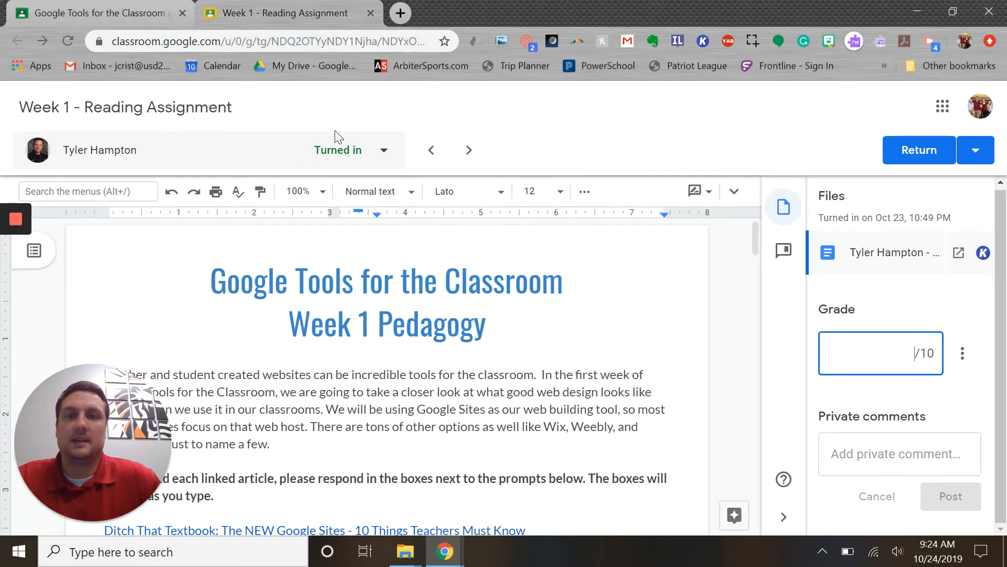